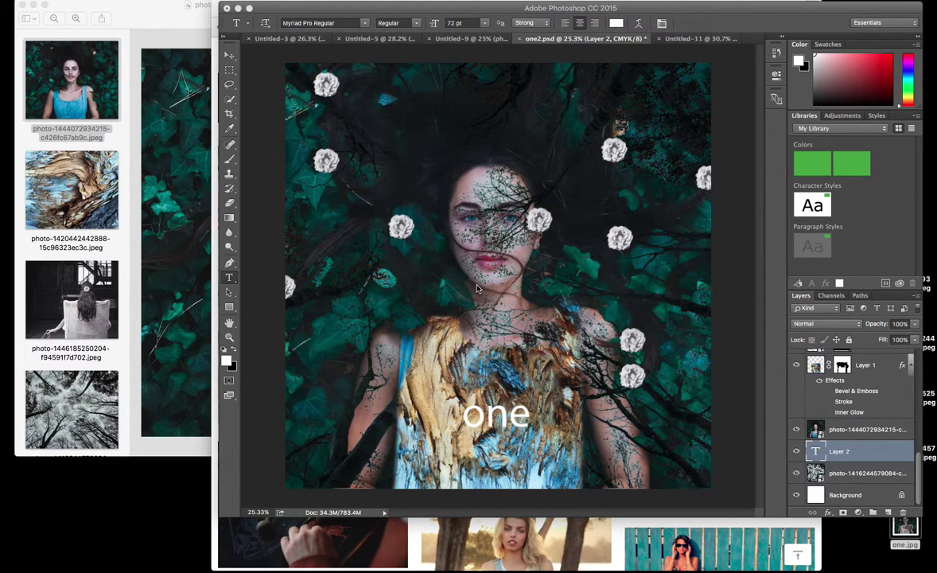
{"action": "left_click", "coordinate": [213, 533]}
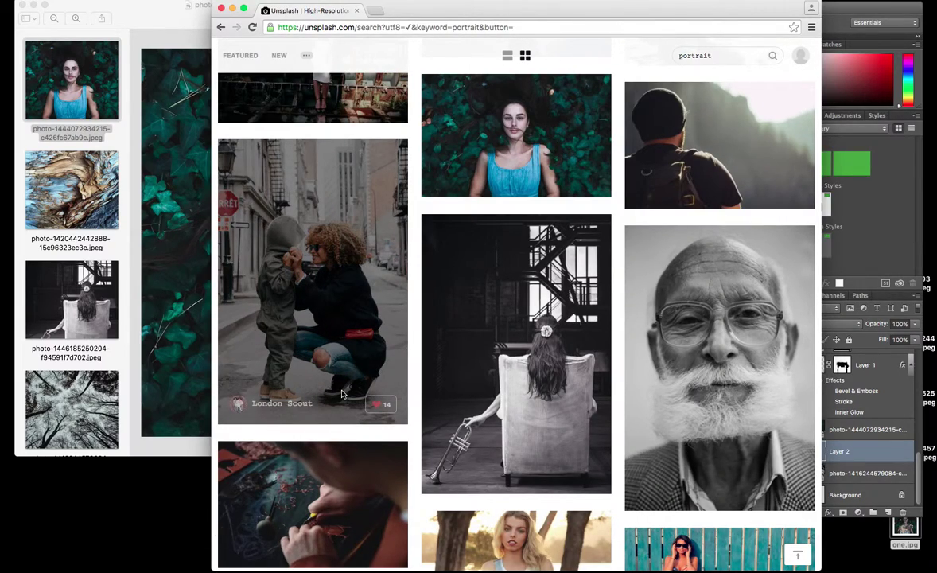
{"action": "scroll", "coordinate": [343, 393], "scroll_direction": "down", "scroll_amount": 20}
{"action": "scroll", "coordinate": [343, 393], "scroll_direction": "up", "scroll_amount": 20}
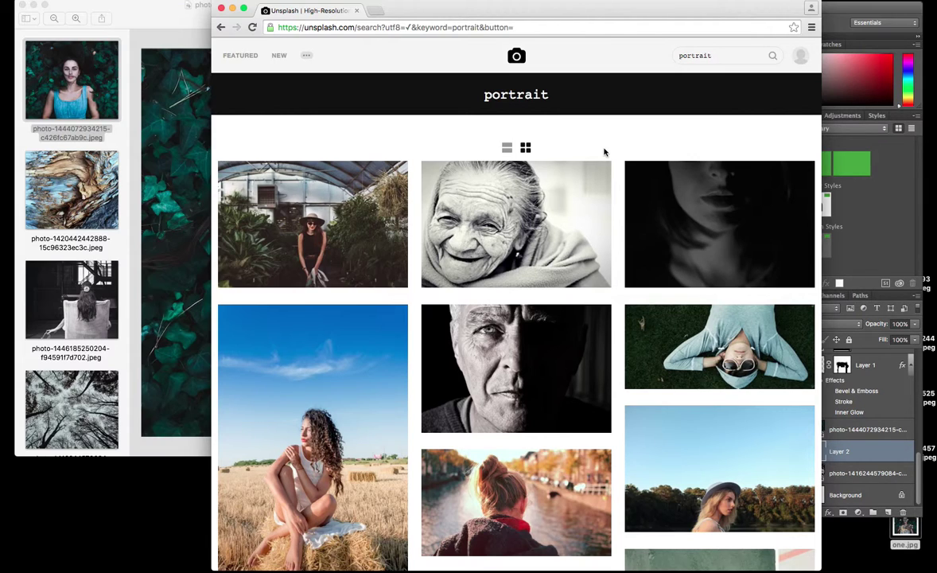
{"action": "left_click", "coordinate": [725, 56]}
{"action": "key", "text": "Return"}
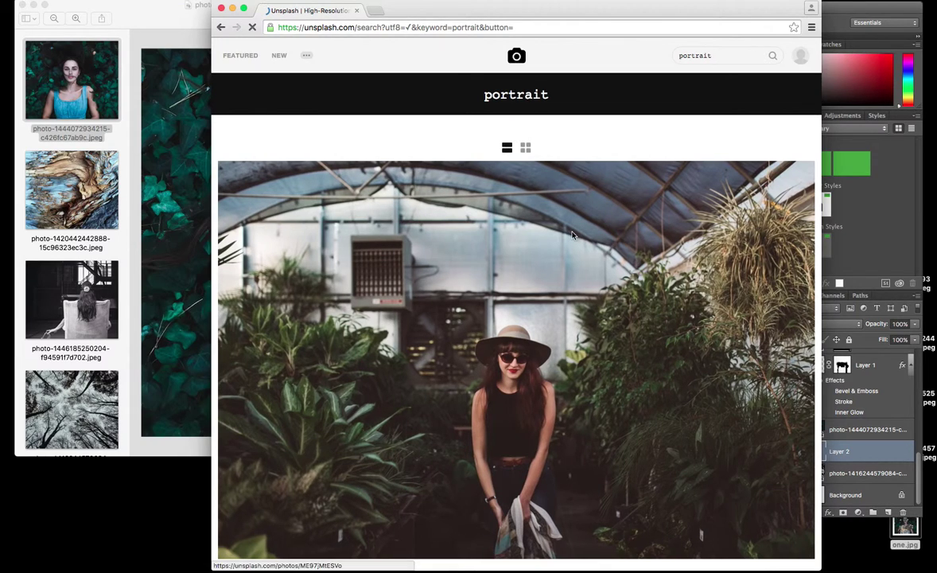
{"action": "scroll", "coordinate": [524, 196], "scroll_direction": "down", "scroll_amount": 2}
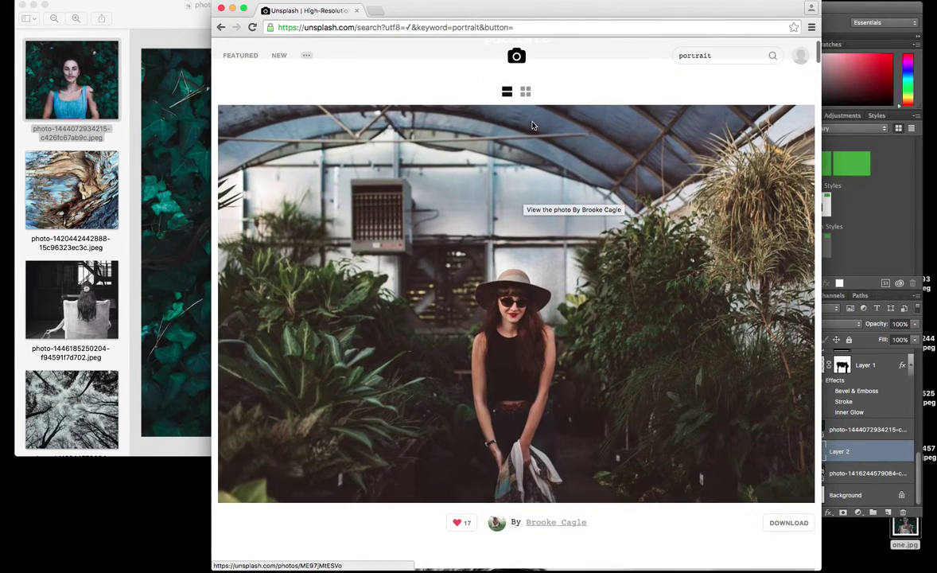
{"action": "left_click", "coordinate": [525, 93]}
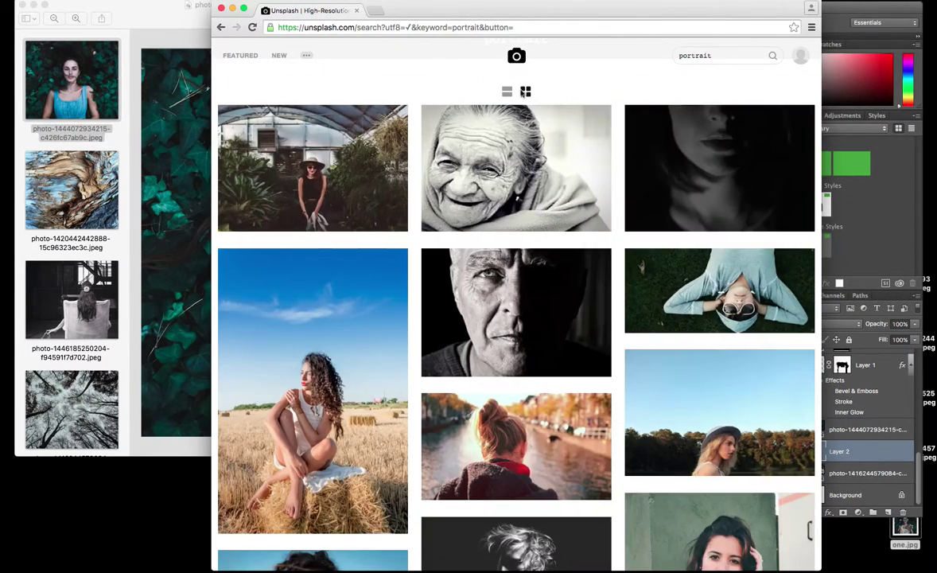
{"action": "scroll", "coordinate": [524, 296], "scroll_direction": "down", "scroll_amount": 15}
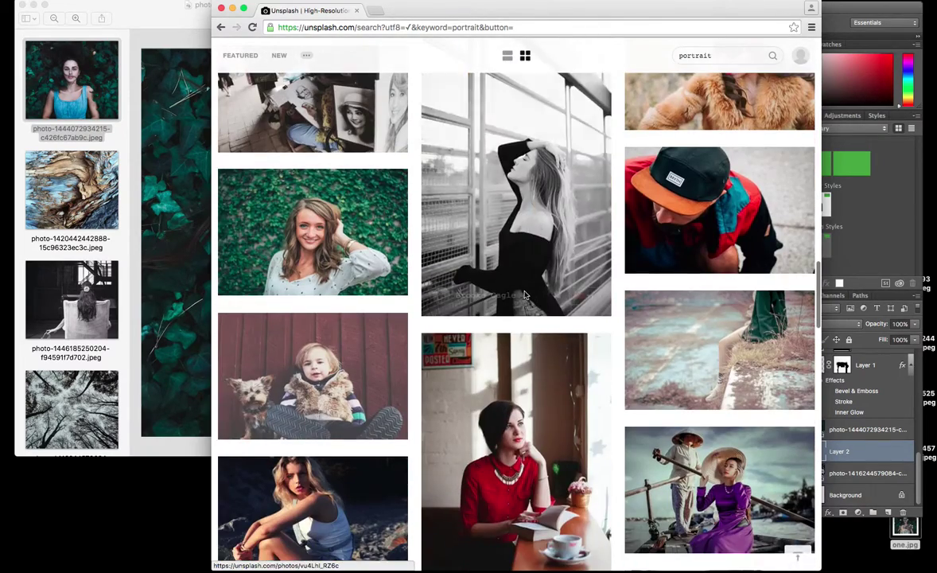
{"action": "scroll", "coordinate": [524, 295], "scroll_direction": "down", "scroll_amount": 8}
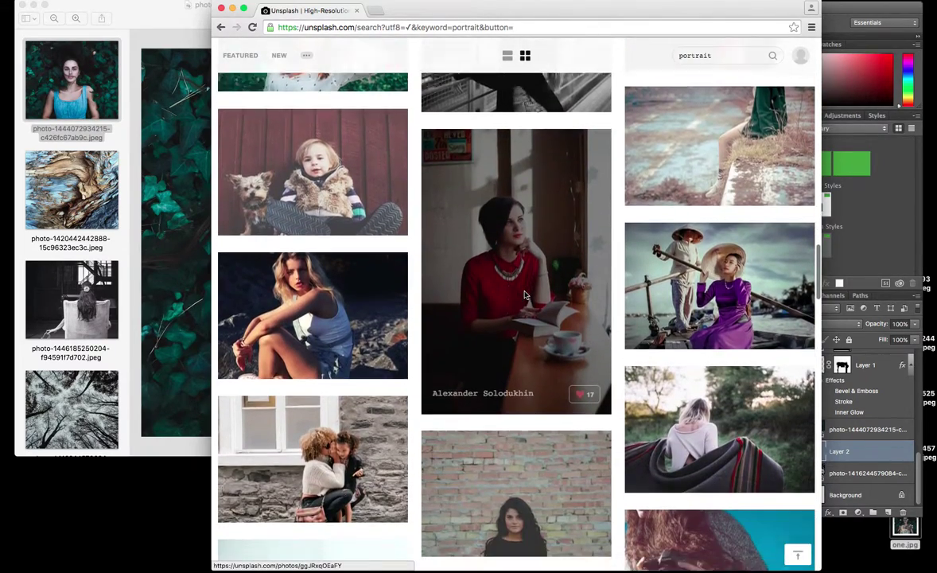
{"action": "scroll", "coordinate": [524, 295], "scroll_direction": "down", "scroll_amount": 2}
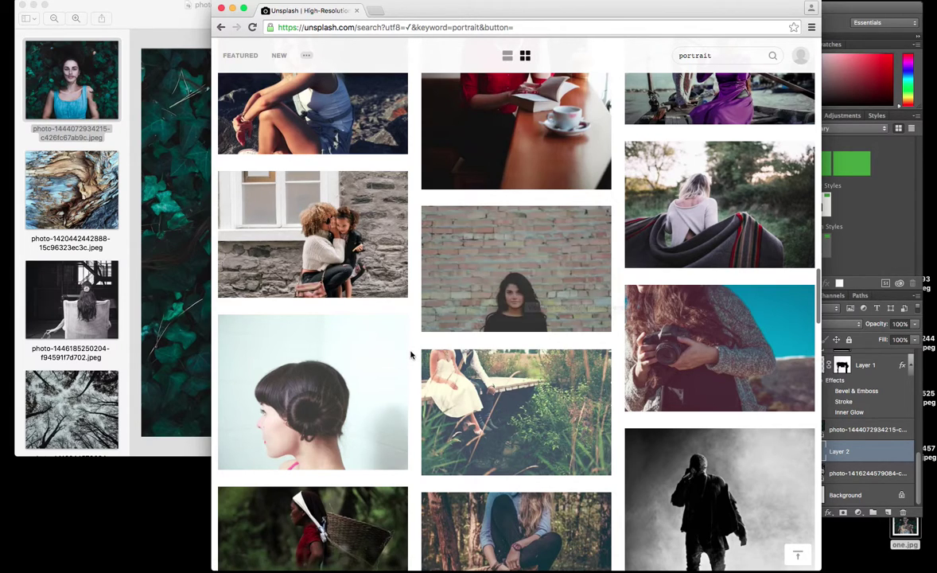
{"action": "scroll", "coordinate": [412, 354], "scroll_direction": "down", "scroll_amount": 4}
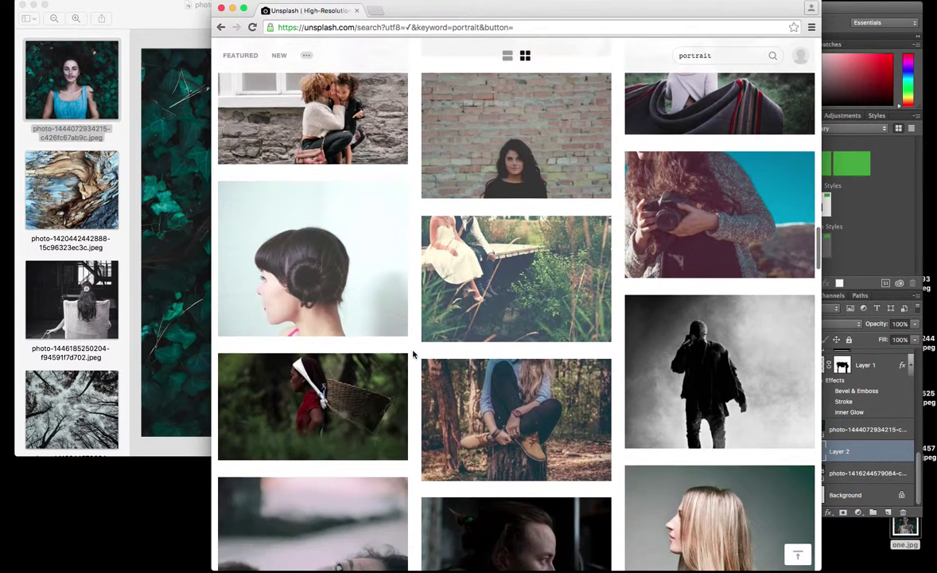
{"action": "scroll", "coordinate": [412, 354], "scroll_direction": "down", "scroll_amount": 15}
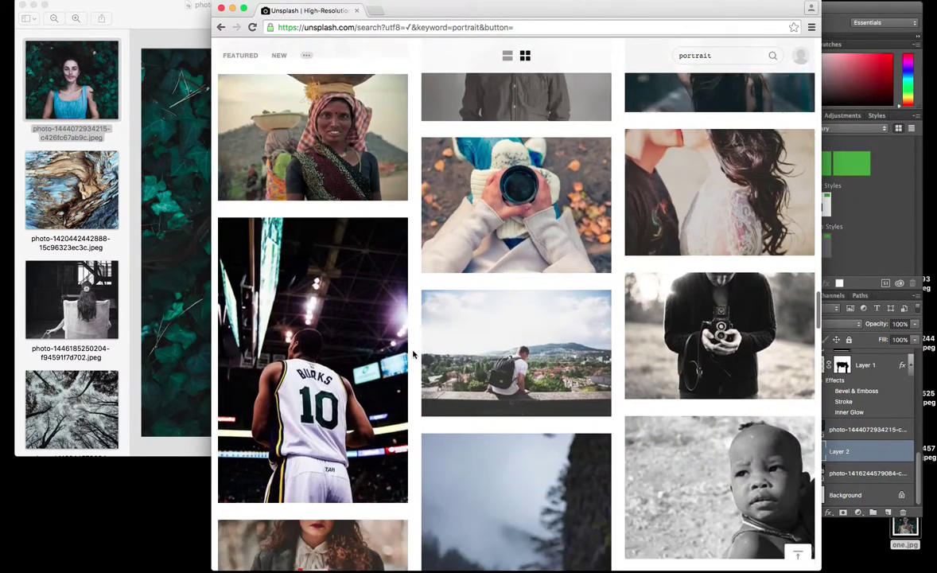
{"action": "scroll", "coordinate": [413, 354], "scroll_direction": "down", "scroll_amount": 3}
{"action": "key", "text": "F11"}
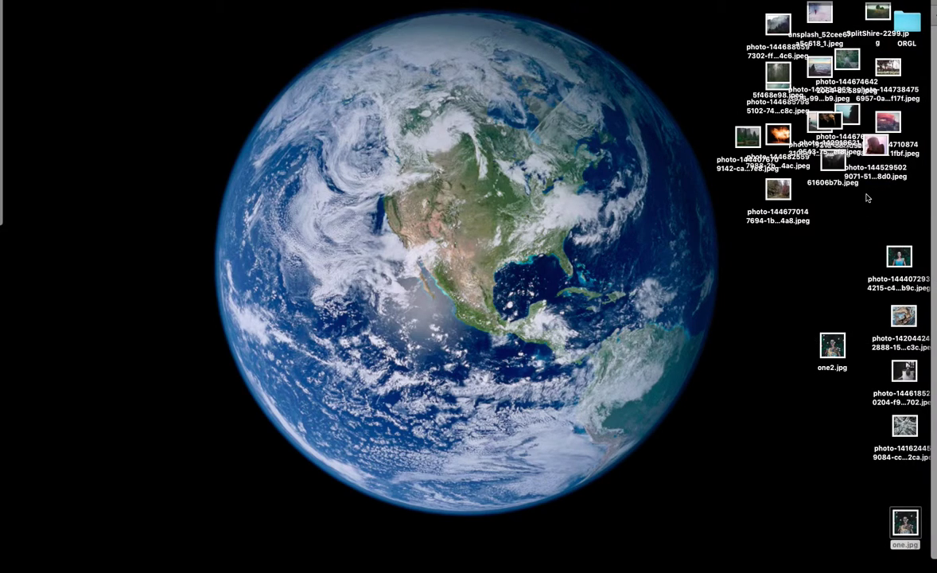
{"action": "key", "text": "F11"}
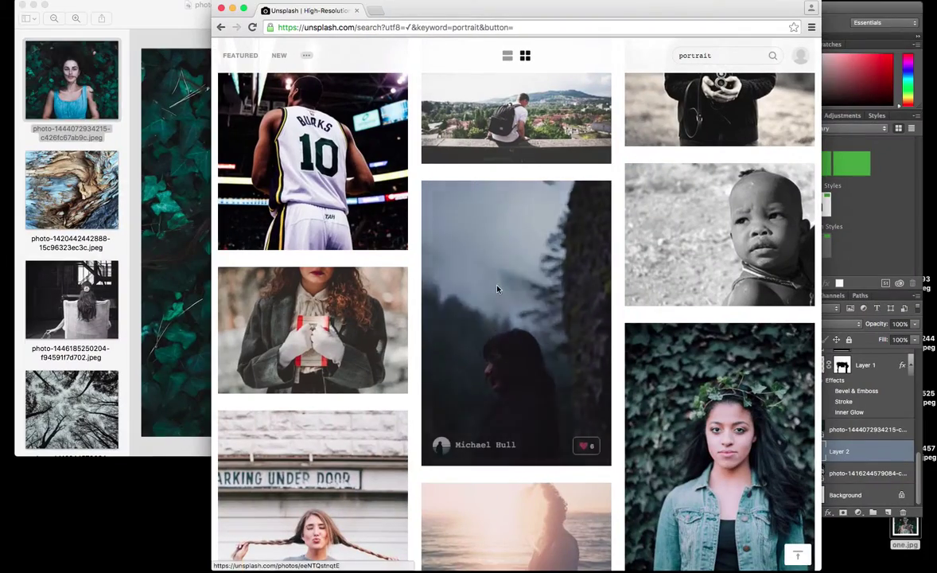
{"action": "scroll", "coordinate": [498, 286], "scroll_direction": "down", "scroll_amount": 10}
{"action": "scroll", "coordinate": [498, 289], "scroll_direction": "down", "scroll_amount": 15}
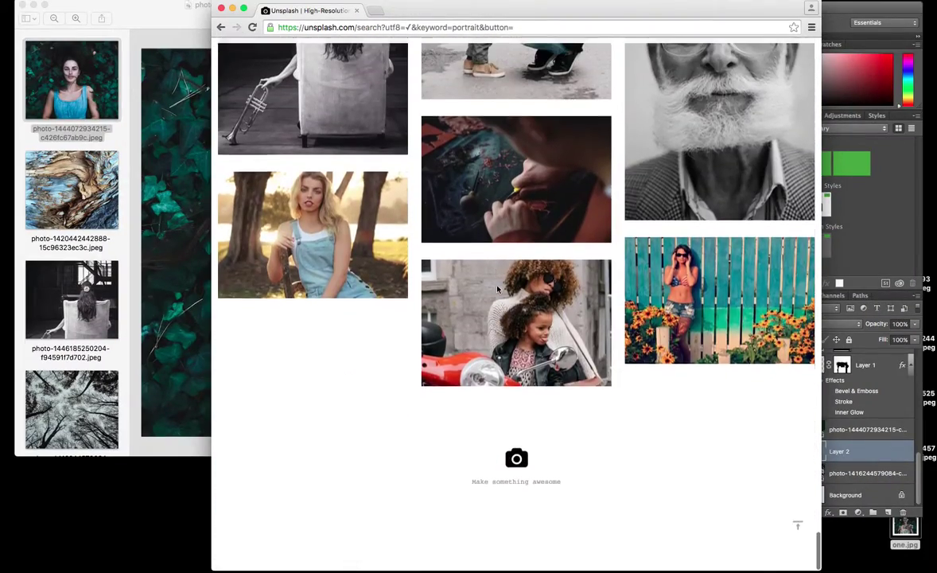
{"action": "scroll", "coordinate": [497, 290], "scroll_direction": "up", "scroll_amount": 5}
{"action": "scroll", "coordinate": [498, 288], "scroll_direction": "up", "scroll_amount": 2}
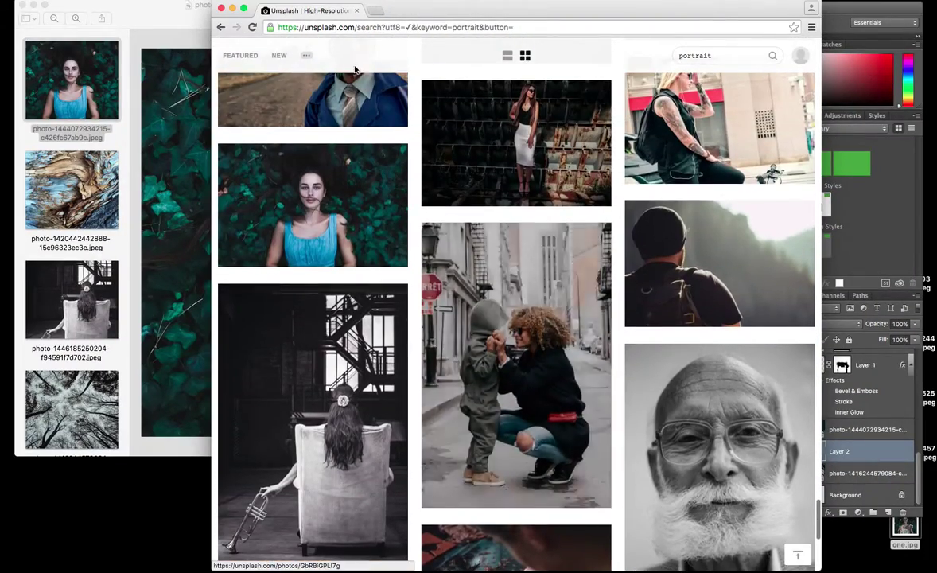
- In Preview, view the wood texture, blue-dress portrait and woman-in-chair photos large
{"action": "left_click", "coordinate": [76, 76]}
{"action": "left_click", "coordinate": [81, 169]}
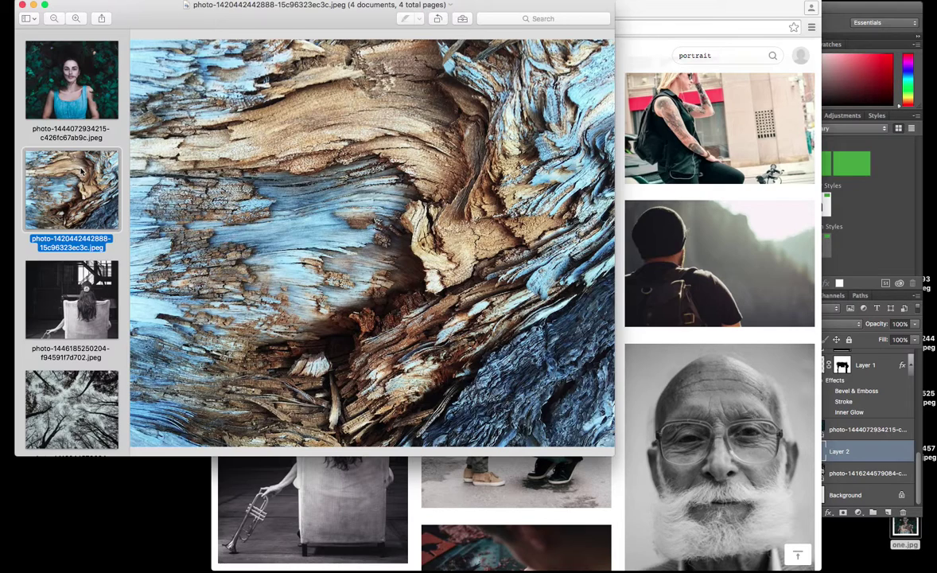
{"action": "left_click", "coordinate": [72, 71]}
{"action": "left_click", "coordinate": [72, 199]}
{"action": "left_click", "coordinate": [68, 295]}
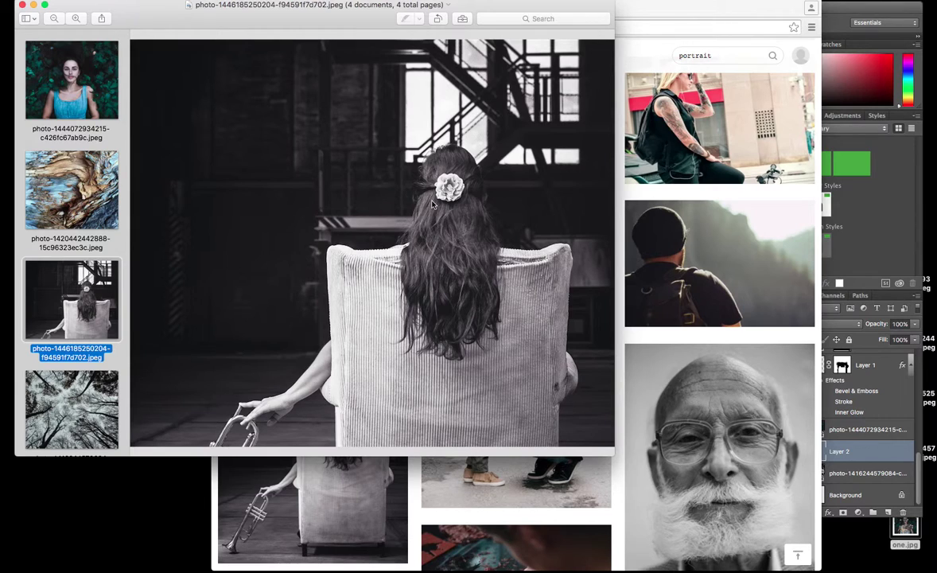
- Compare the ivy, chair and trees photos, ending on the ivy portrait with all windows shown
{"action": "left_click", "coordinate": [30, 97]}
{"action": "left_click", "coordinate": [92, 321]}
{"action": "left_click", "coordinate": [70, 70]}
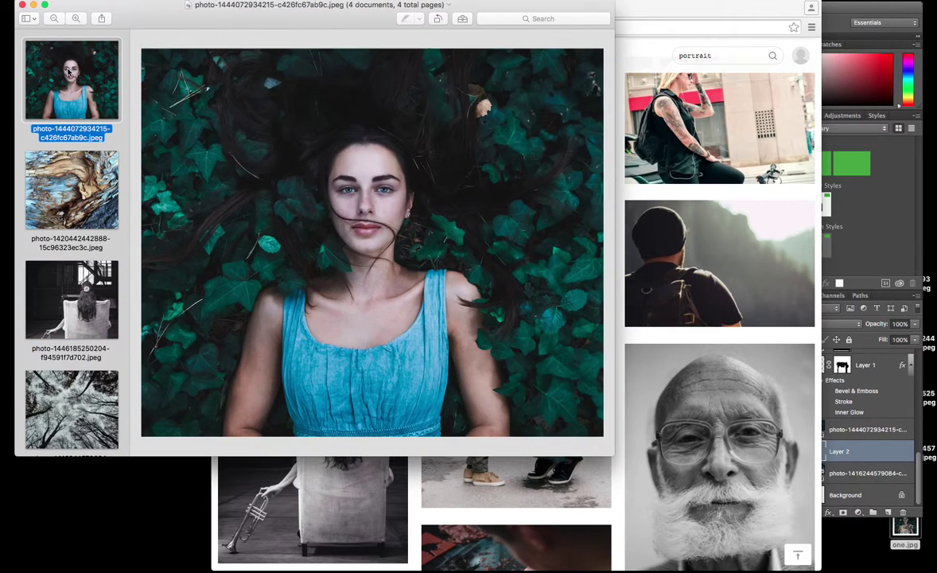
{"action": "left_click", "coordinate": [98, 284]}
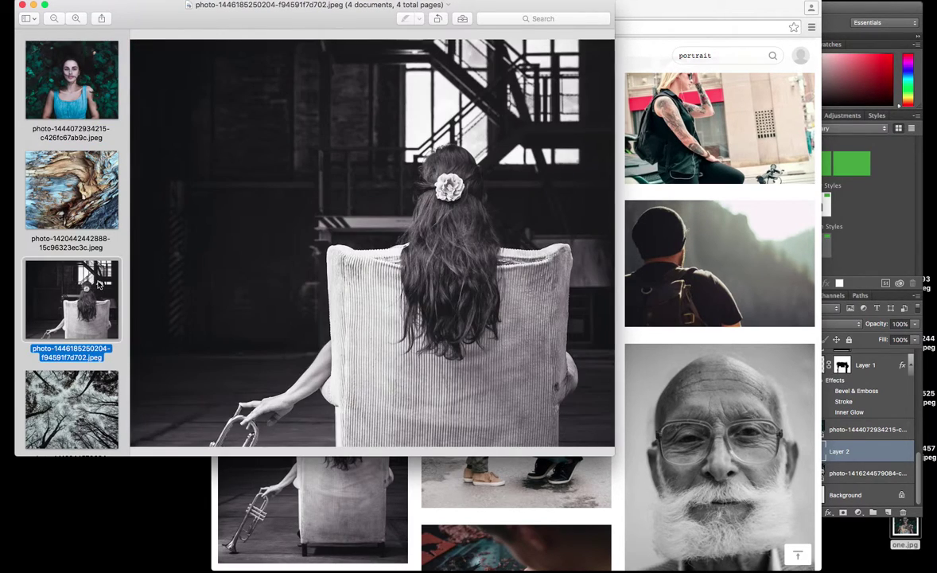
{"action": "left_click", "coordinate": [74, 381]}
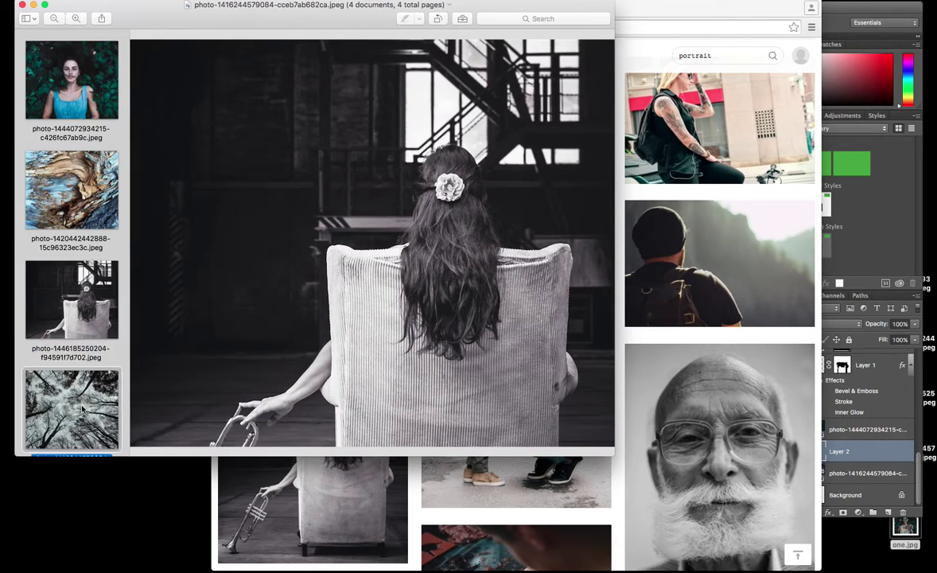
{"action": "scroll", "coordinate": [84, 38], "scroll_direction": "up", "scroll_amount": 3}
{"action": "left_click", "coordinate": [76, 80]}
{"action": "key", "text": "ctrl+Up"}
- Bring the 'one' composite forward, start a new text layer, and browse the menu bar
{"action": "left_click", "coordinate": [629, 210]}
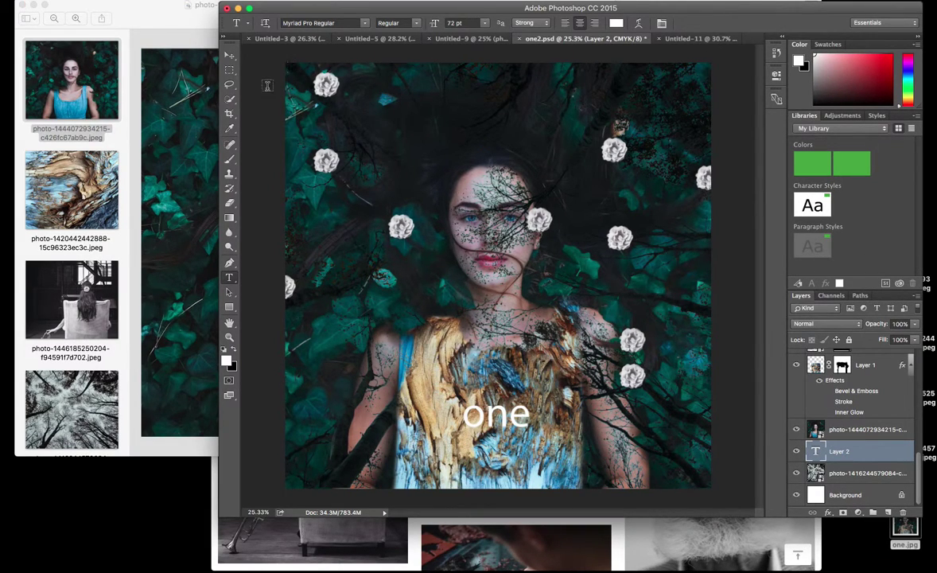
{"action": "left_click", "coordinate": [267, 89]}
{"action": "left_click", "coordinate": [100, 0]}
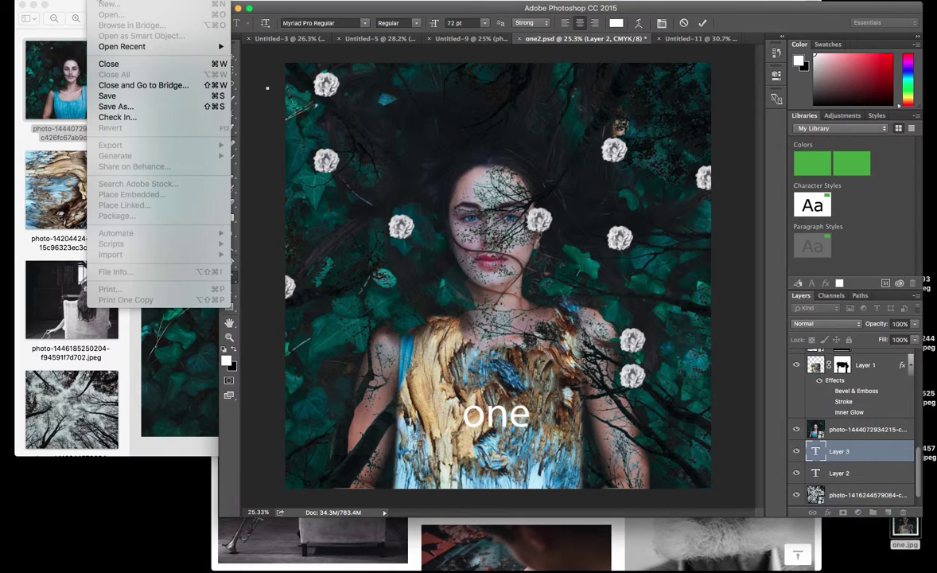
{"action": "left_click", "coordinate": [48, 0]}
{"action": "left_click", "coordinate": [99, 0]}
- Close the File menu and drag the ivy portrait and wood texture photos toward Photoshop
{"action": "mouse_move", "coordinate": [127, 0]}
{"action": "mouse_move", "coordinate": [96, 2]}
{"action": "left_click", "coordinate": [274, 143]}
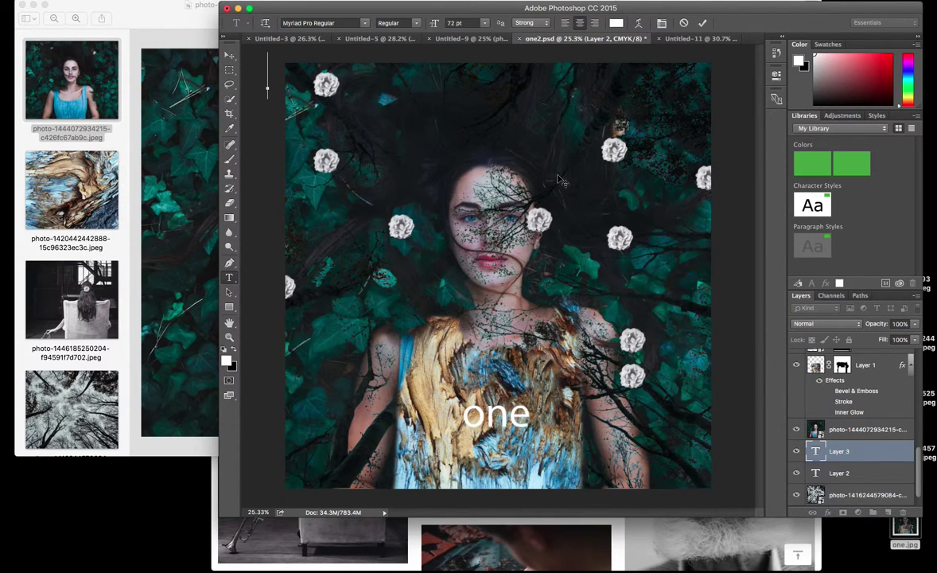
{"action": "left_click_drag", "start_coordinate": [120, 99], "coordinate": [99, 94]}
{"action": "mouse_move", "coordinate": [62, 174]}
{"action": "left_mouse_down"}
{"action": "mouse_move", "coordinate": [332, 252]}
{"action": "mouse_move", "coordinate": [515, 416]}
{"action": "mouse_move", "coordinate": [163, 195]}
{"action": "mouse_move", "coordinate": [38, 195]}
{"action": "mouse_move", "coordinate": [62, 189]}
{"action": "left_mouse_up"}
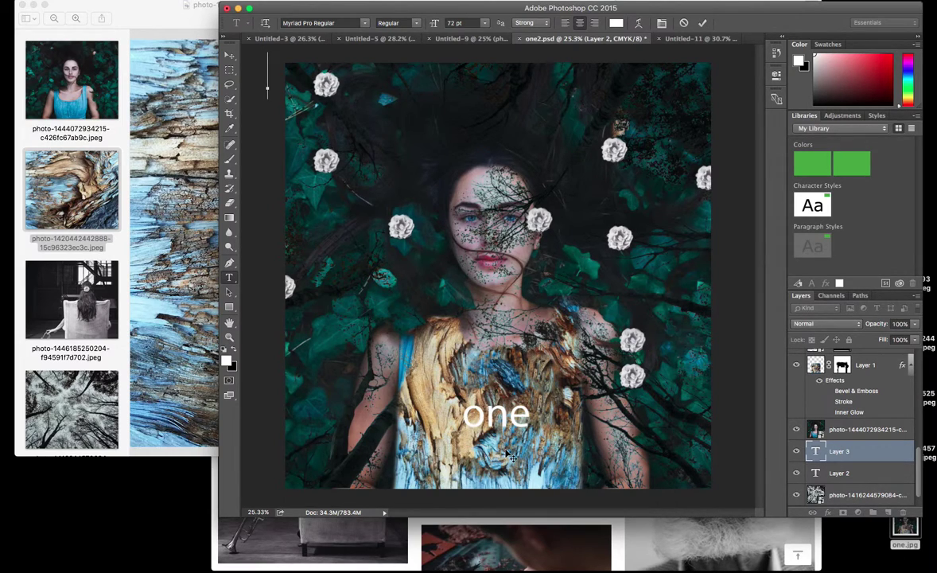
- Dismiss the Type menu and select the Clone Stamp tool
{"action": "left_click", "coordinate": [182, 0]}
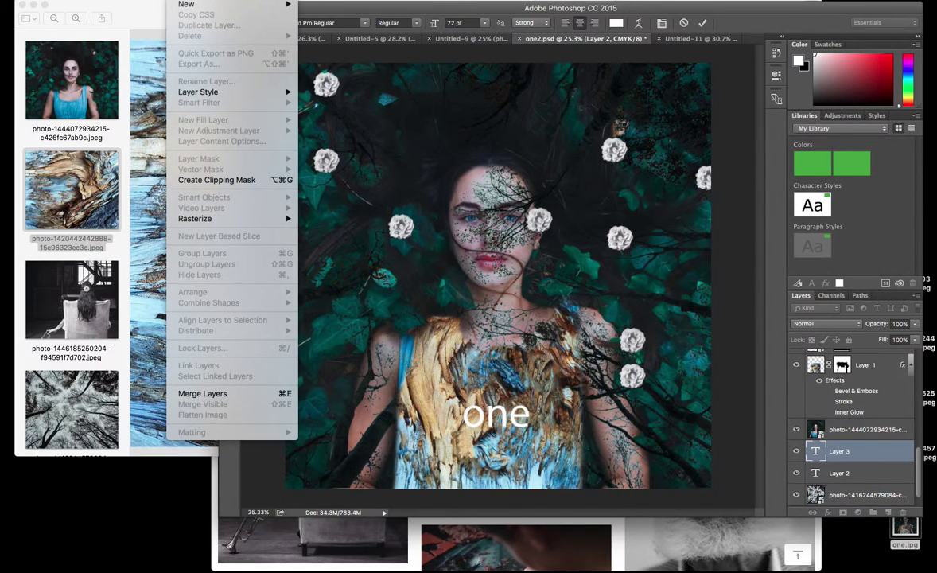
{"action": "mouse_move", "coordinate": [215, 0]}
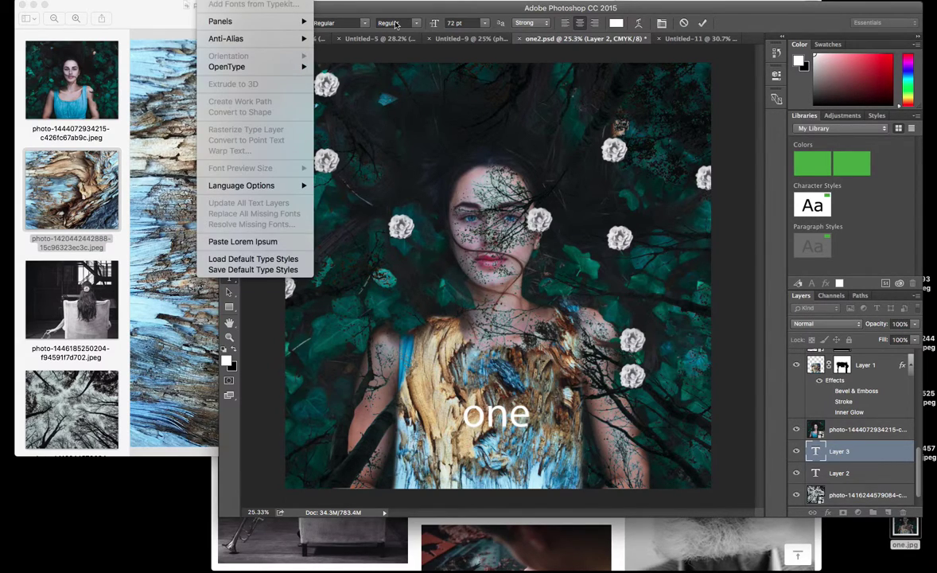
{"action": "left_click", "coordinate": [265, 422]}
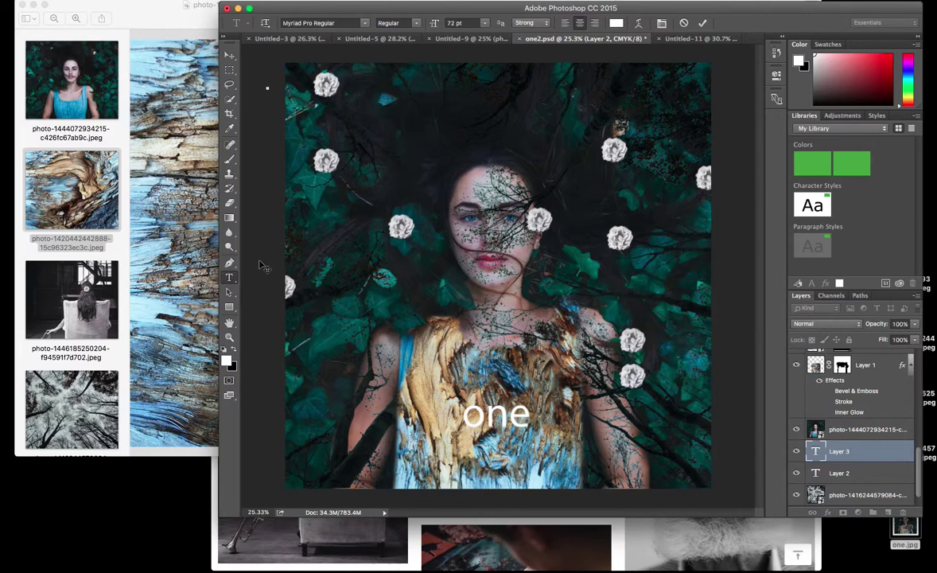
{"action": "left_click", "coordinate": [229, 172]}
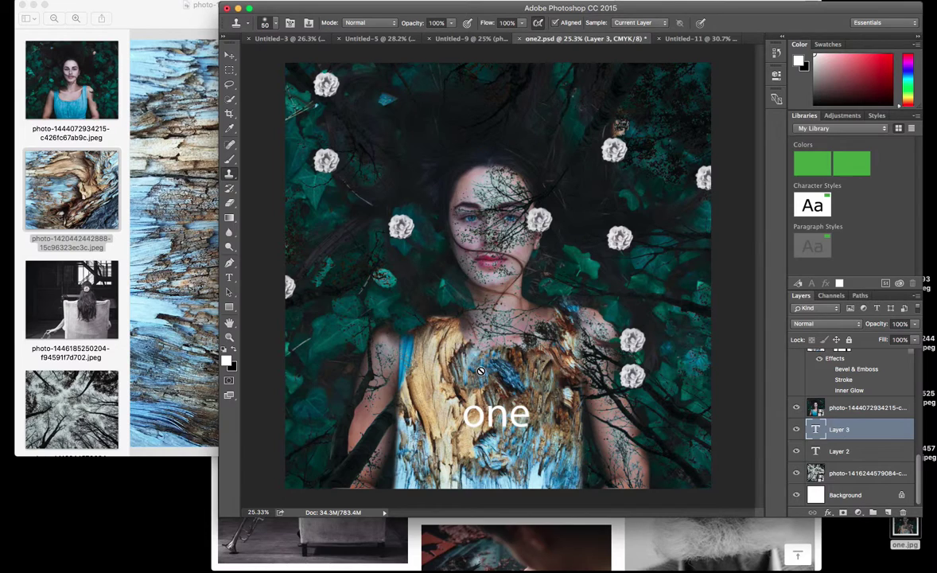
- Check the black-and-white chair photo, then switch to the Untitled-11 flower document
{"action": "left_click", "coordinate": [82, 286]}
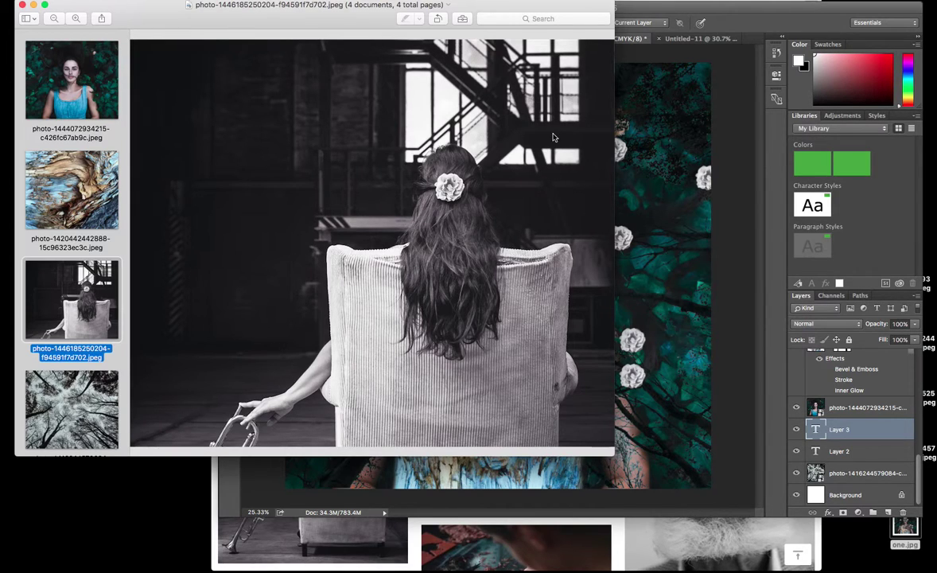
{"action": "left_click", "coordinate": [679, 78]}
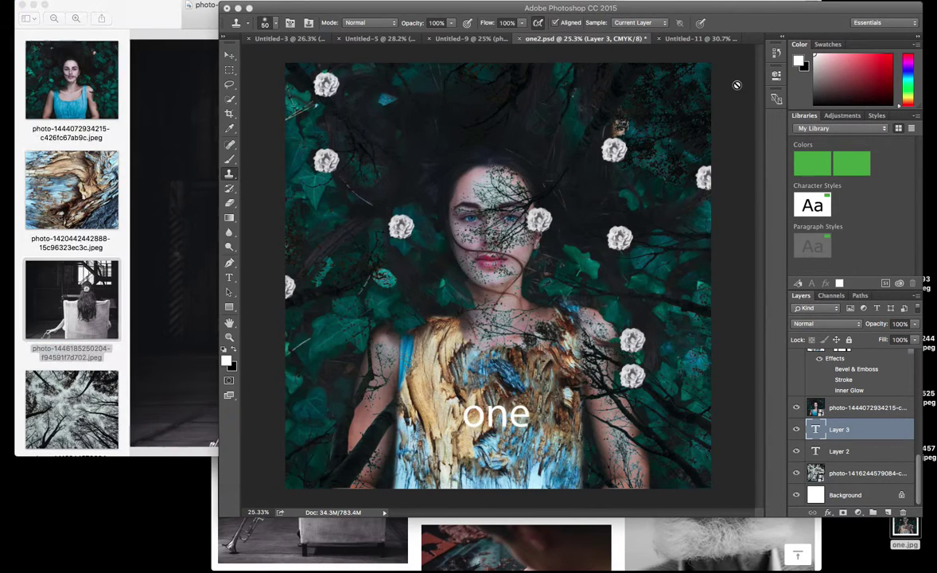
{"action": "left_click", "coordinate": [694, 38]}
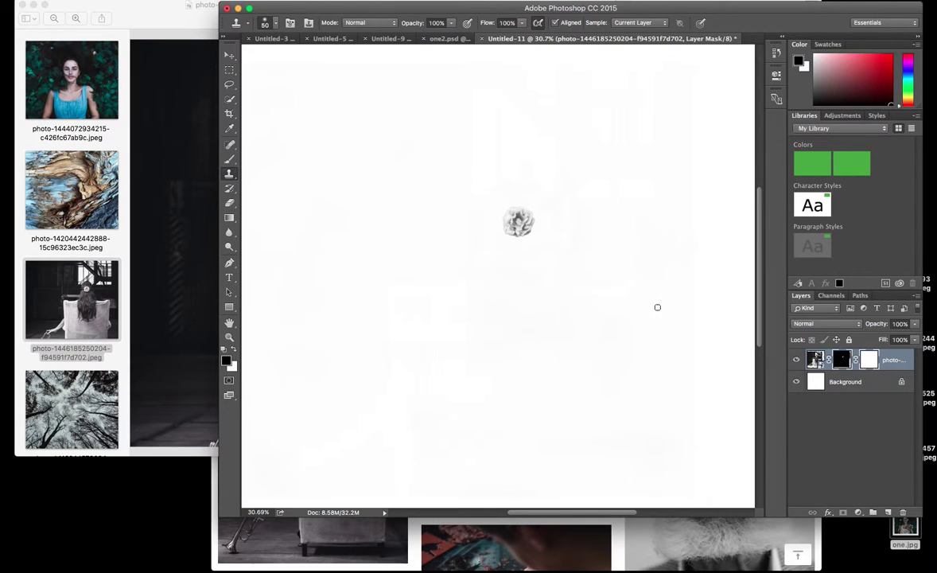
- Pick a 400 px Brush and compare the chair photo with the Untitled-11 flower document
{"action": "left_click", "coordinate": [230, 158]}
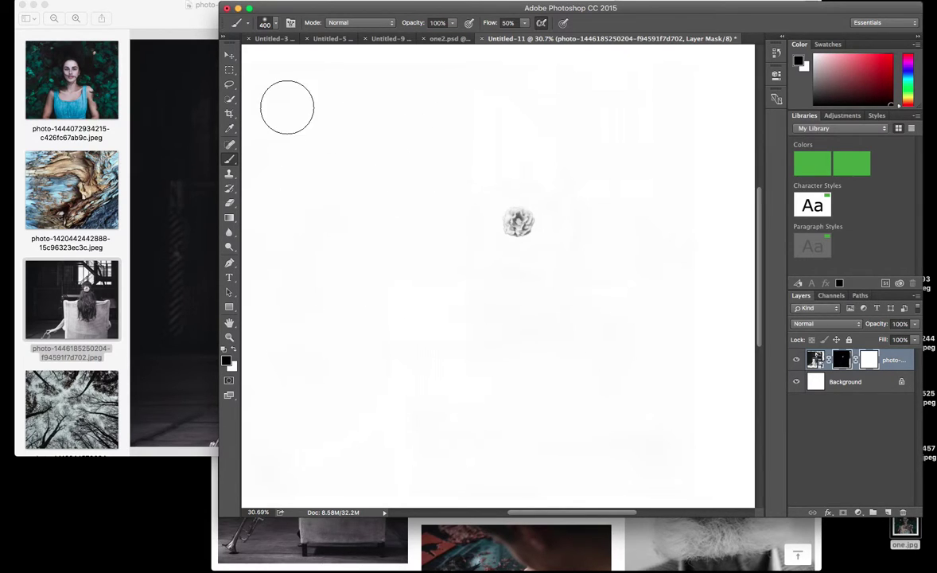
{"action": "left_click", "coordinate": [189, 178]}
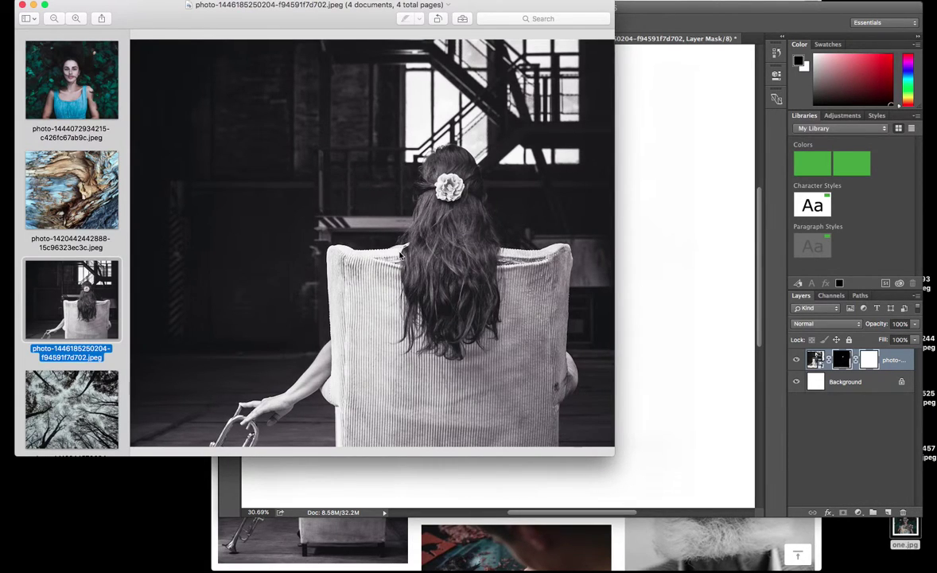
{"action": "left_click", "coordinate": [620, 318]}
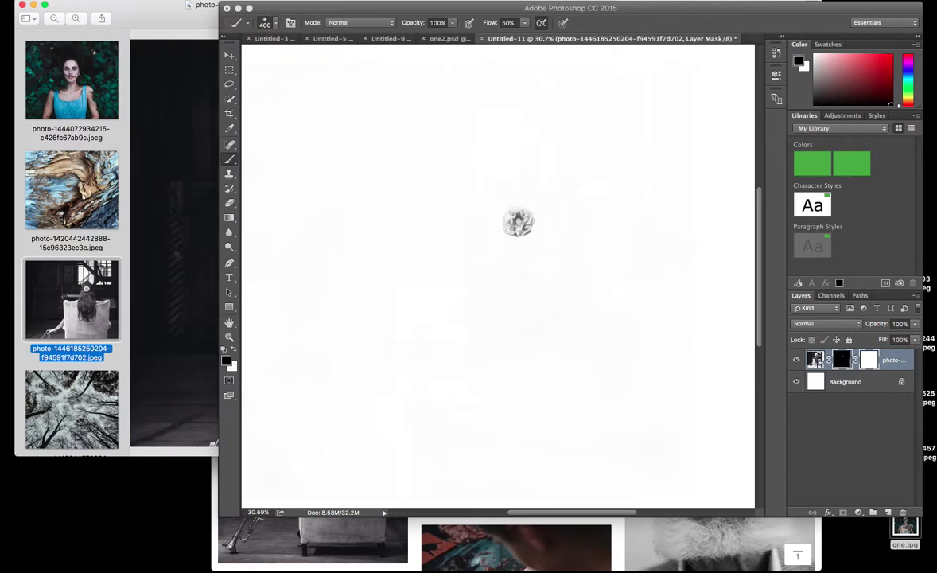
{"action": "scroll", "coordinate": [527, 227], "scroll_direction": "up", "scroll_amount": 5}
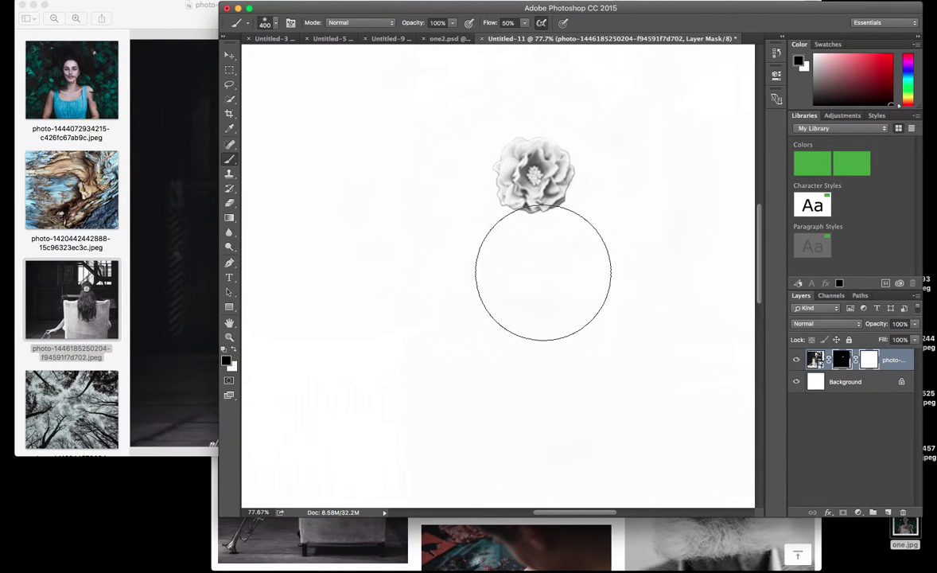
{"action": "scroll", "coordinate": [513, 222], "scroll_direction": "down", "scroll_amount": 3}
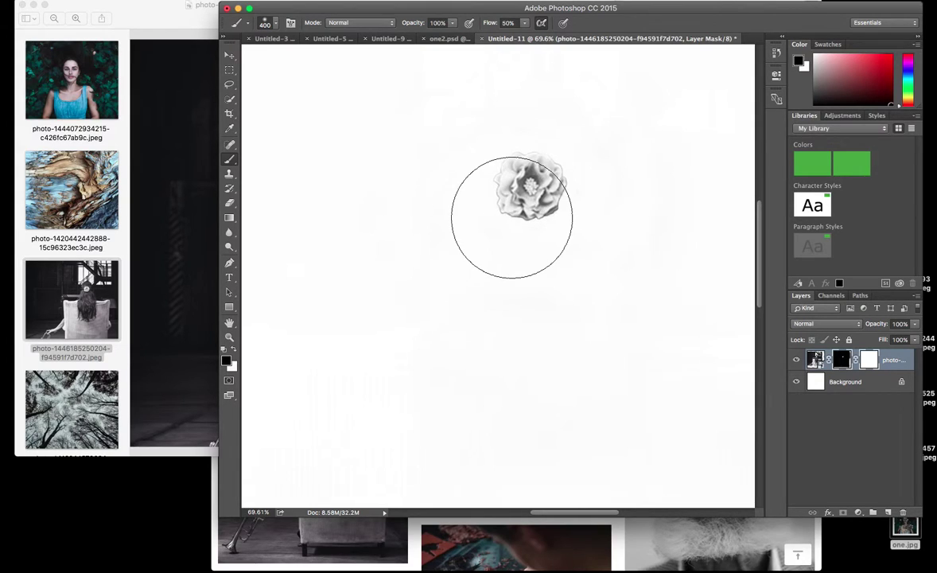
{"action": "scroll", "coordinate": [511, 217], "scroll_direction": "down", "scroll_amount": 1}
- Drag the masked flower layer from Untitled-11 into one2.psd with the Move tool
{"action": "left_click", "coordinate": [229, 54]}
{"action": "left_click", "coordinate": [521, 199]}
{"action": "left_click_drag", "start_coordinate": [465, 70], "coordinate": [569, 147]}
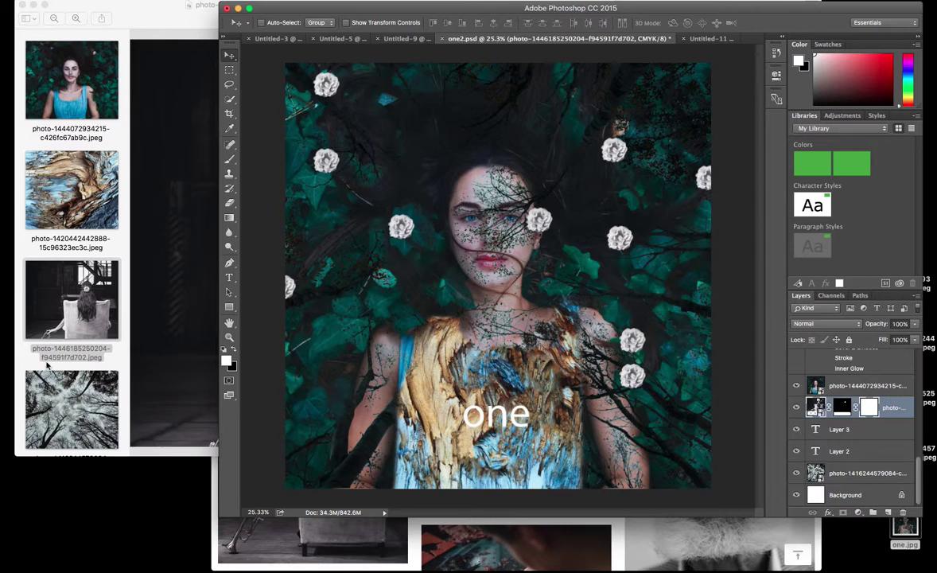
- View the bare tree branches photo, then select its layer in the one2.psd composite
{"action": "left_click", "coordinate": [60, 417]}
{"action": "left_click", "coordinate": [61, 427]}
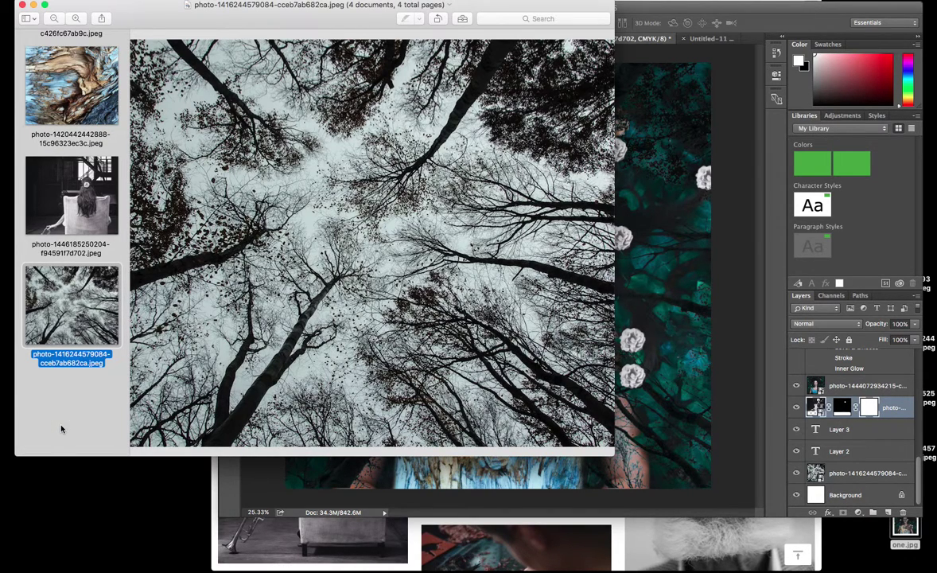
{"action": "left_click", "coordinate": [645, 194]}
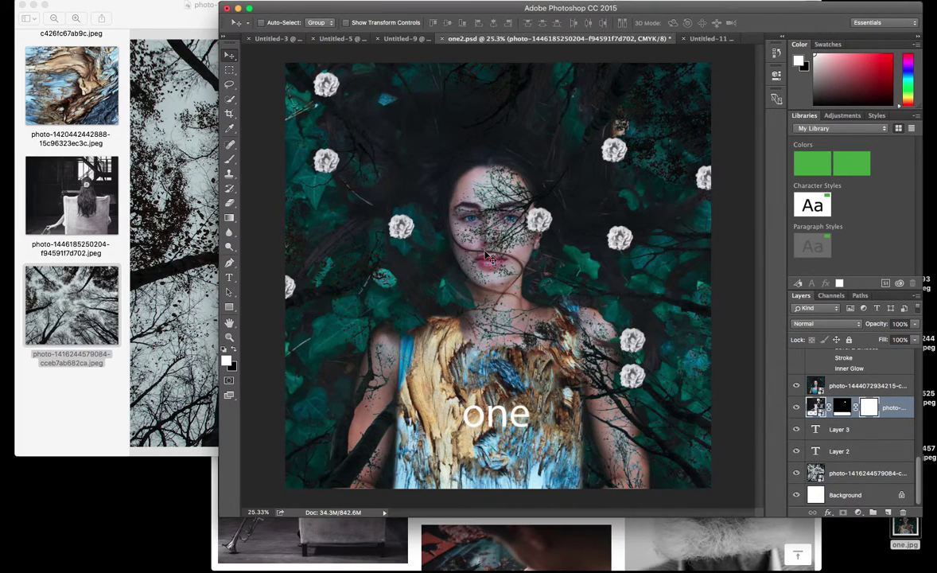
{"action": "left_click", "coordinate": [158, 259]}
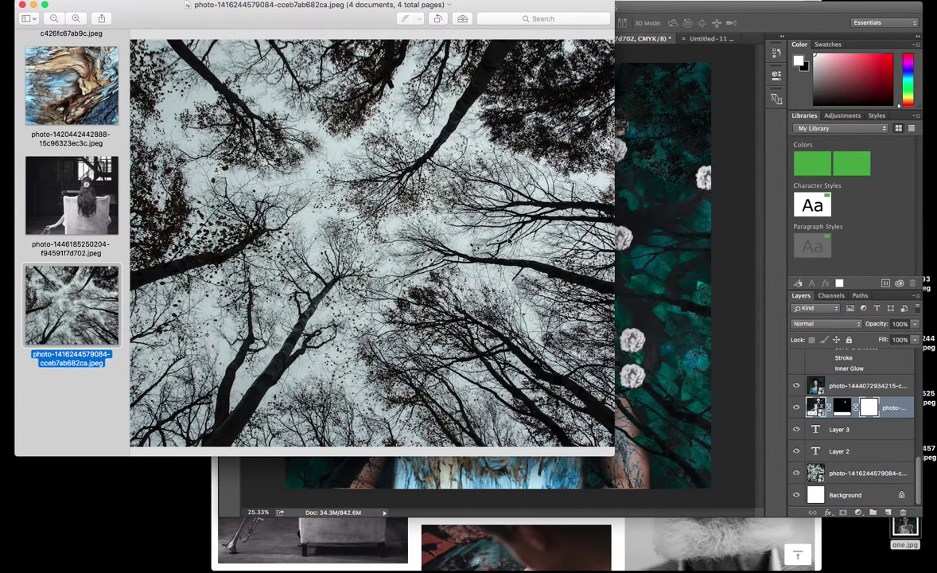
{"action": "left_click", "coordinate": [679, 255]}
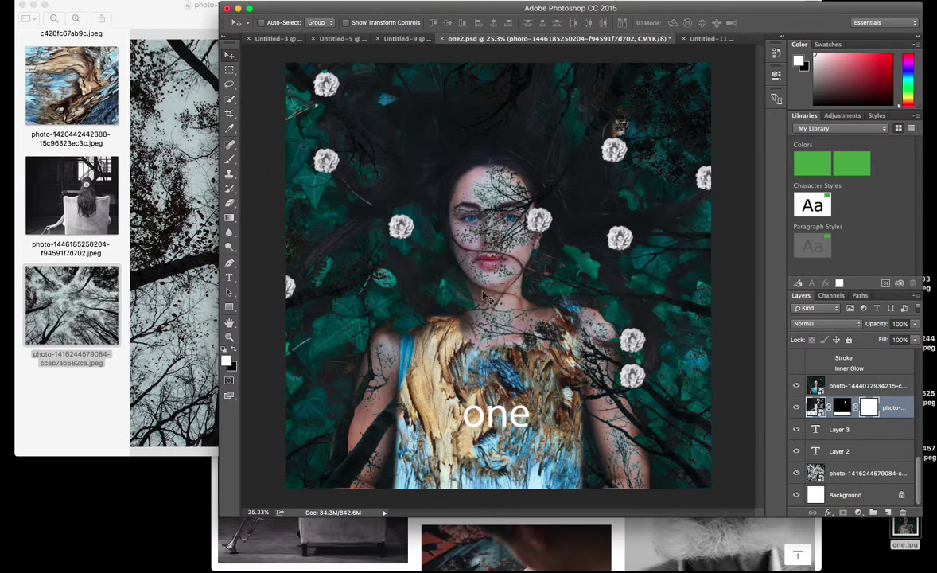
{"action": "left_click", "coordinate": [843, 474]}
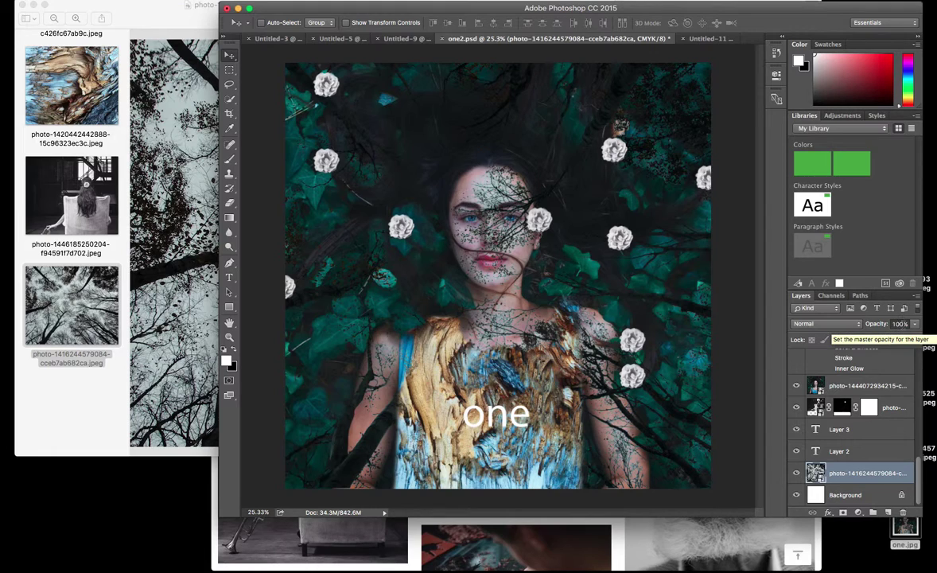
{"action": "mouse_move", "coordinate": [914, 323]}
{"action": "left_mouse_down"}
{"action": "mouse_move", "coordinate": [915, 337]}
{"action": "mouse_move", "coordinate": [914, 326]}
{"action": "mouse_move", "coordinate": [925, 329]}
{"action": "left_mouse_up"}
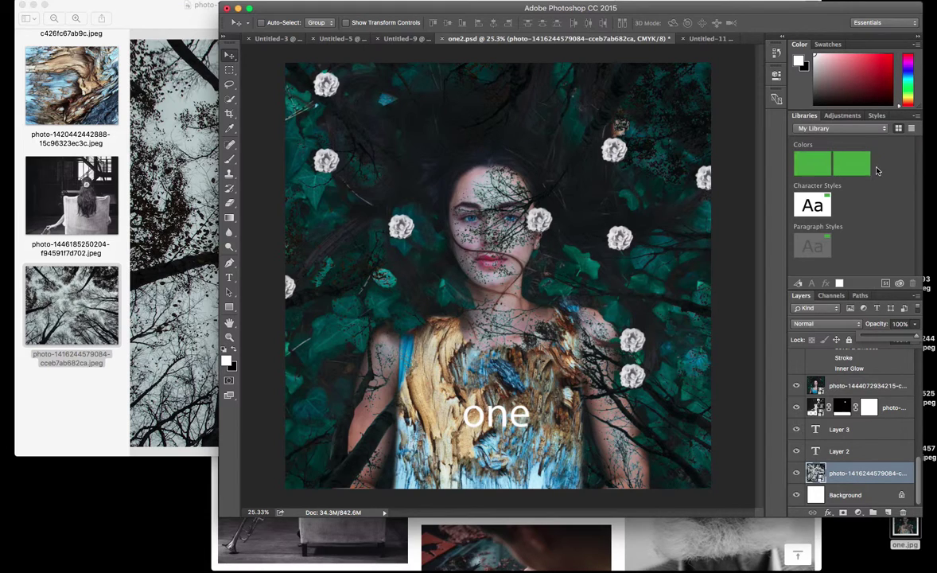
- Add a default Hue/Saturation adjustment above the tree branches, checking the ivy portrait for reference
{"action": "left_click", "coordinate": [842, 116]}
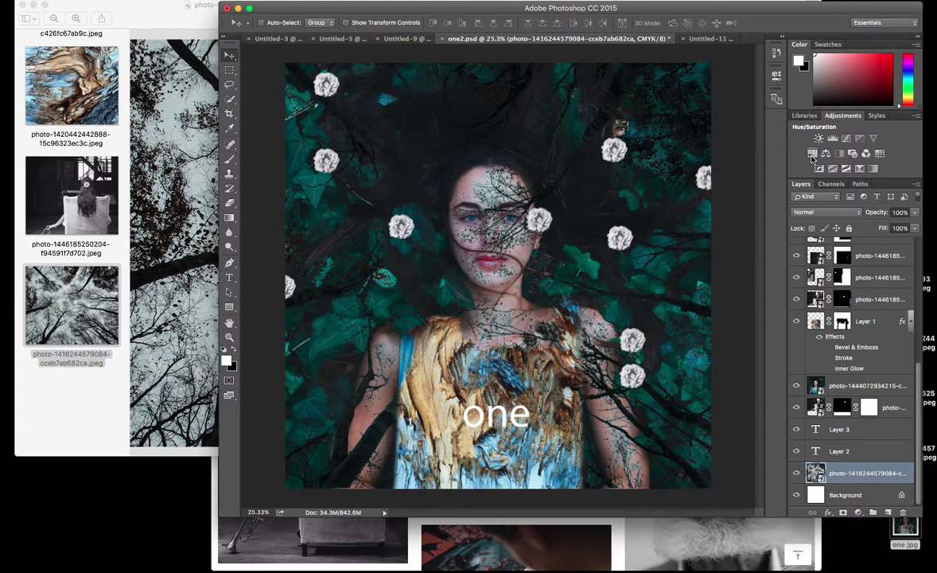
{"action": "left_click", "coordinate": [812, 154]}
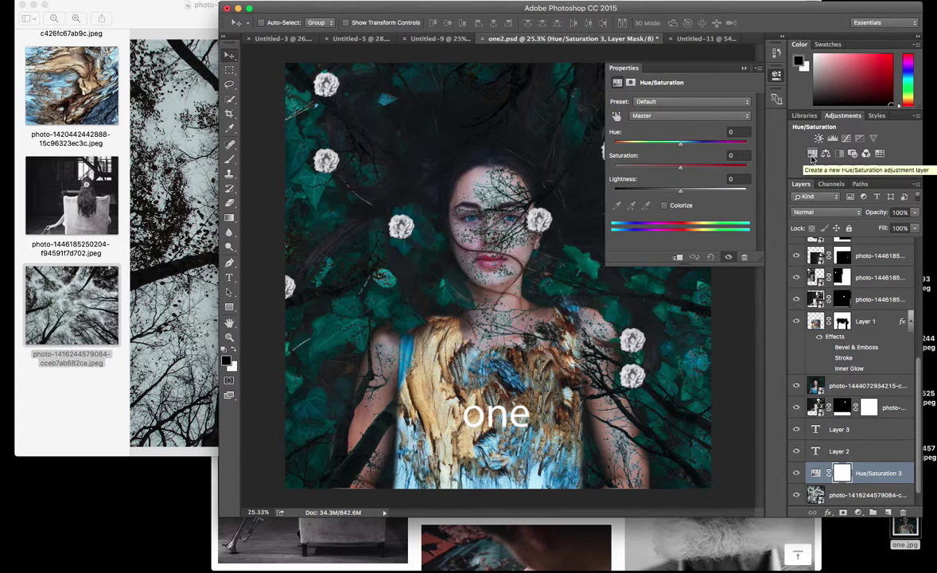
{"action": "left_click", "coordinate": [117, 184]}
{"action": "scroll", "coordinate": [85, 71], "scroll_direction": "up", "scroll_amount": 2}
{"action": "left_click", "coordinate": [89, 62]}
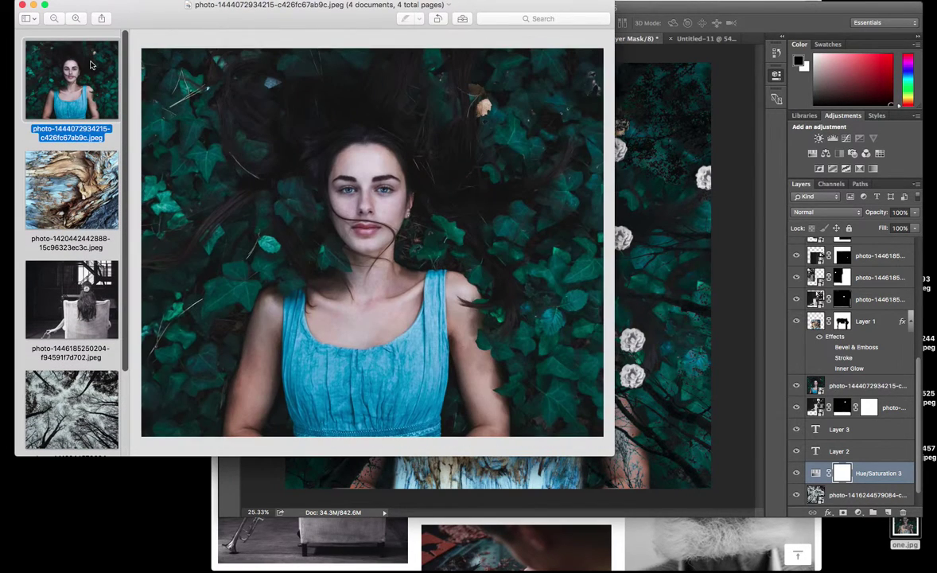
{"action": "left_click", "coordinate": [748, 151]}
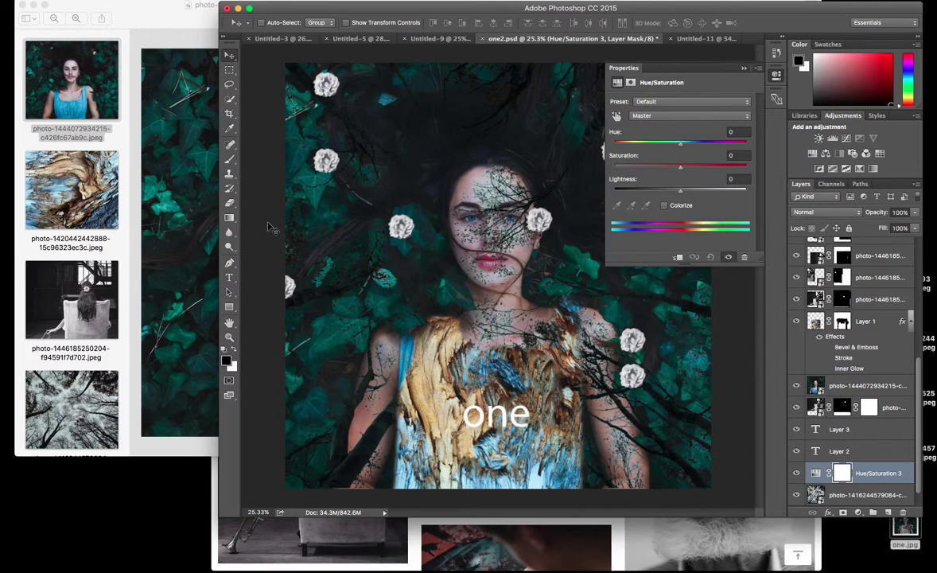